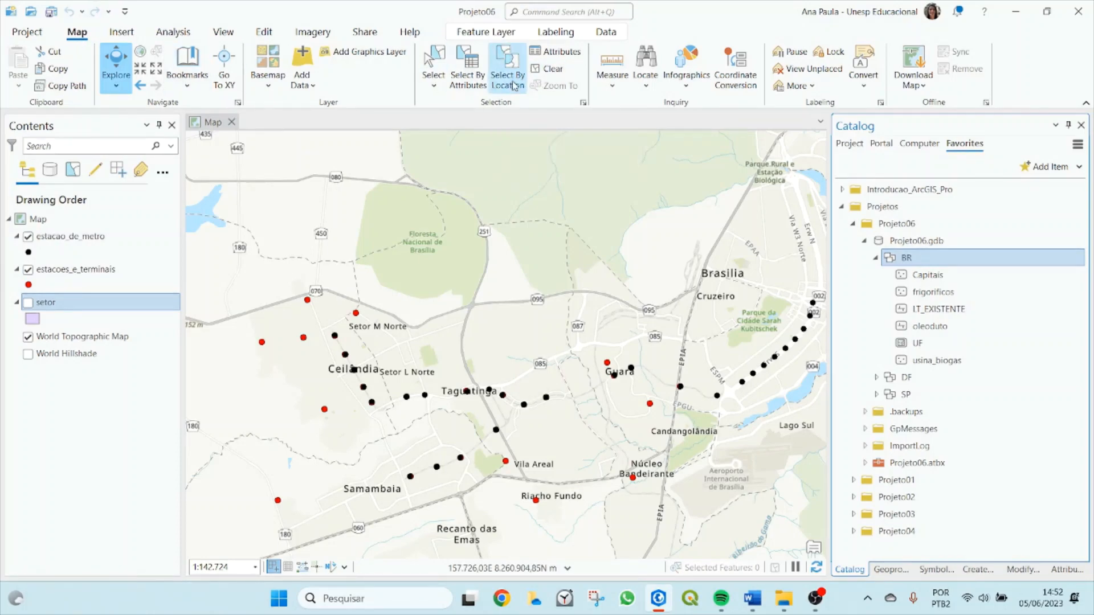
Start a Select By Location query with estacoes_e_terminais as the input features.
click(515, 86)
drag(870, 132, 690, 145)
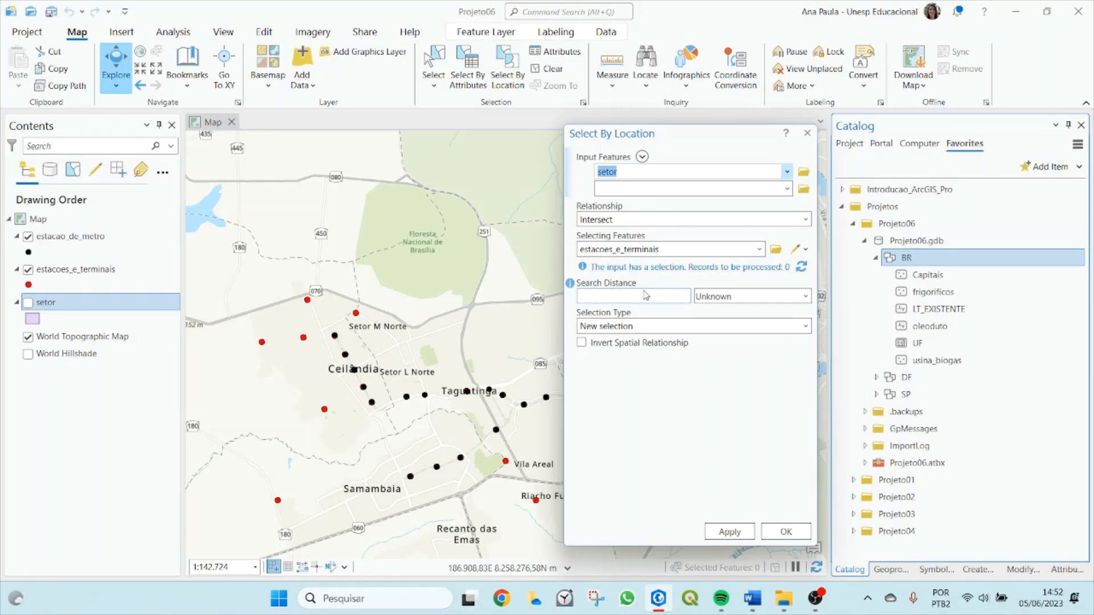
click(786, 171)
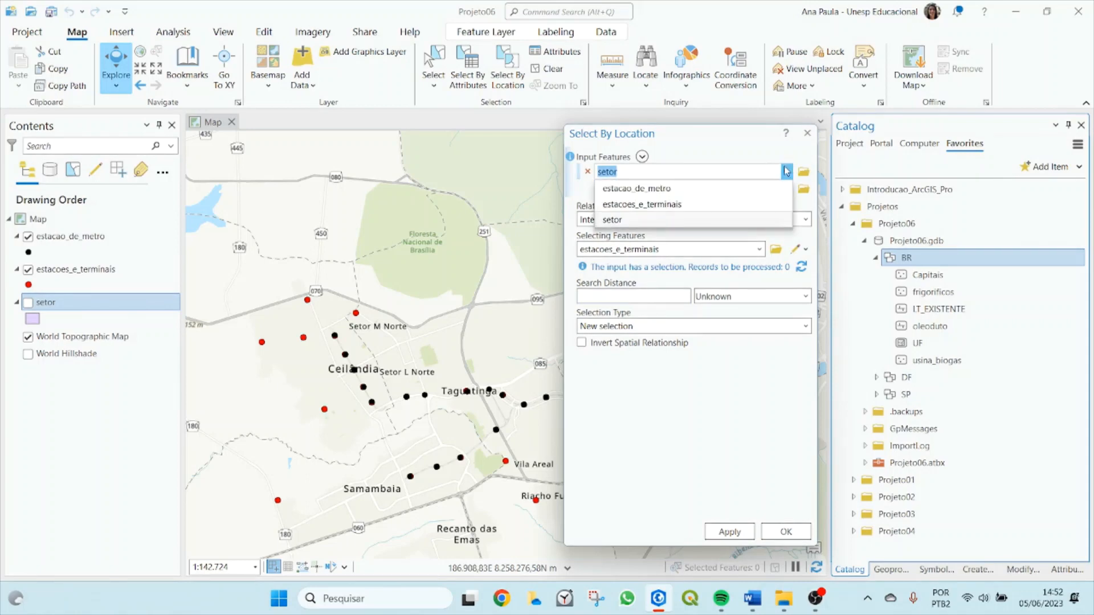
click(610, 205)
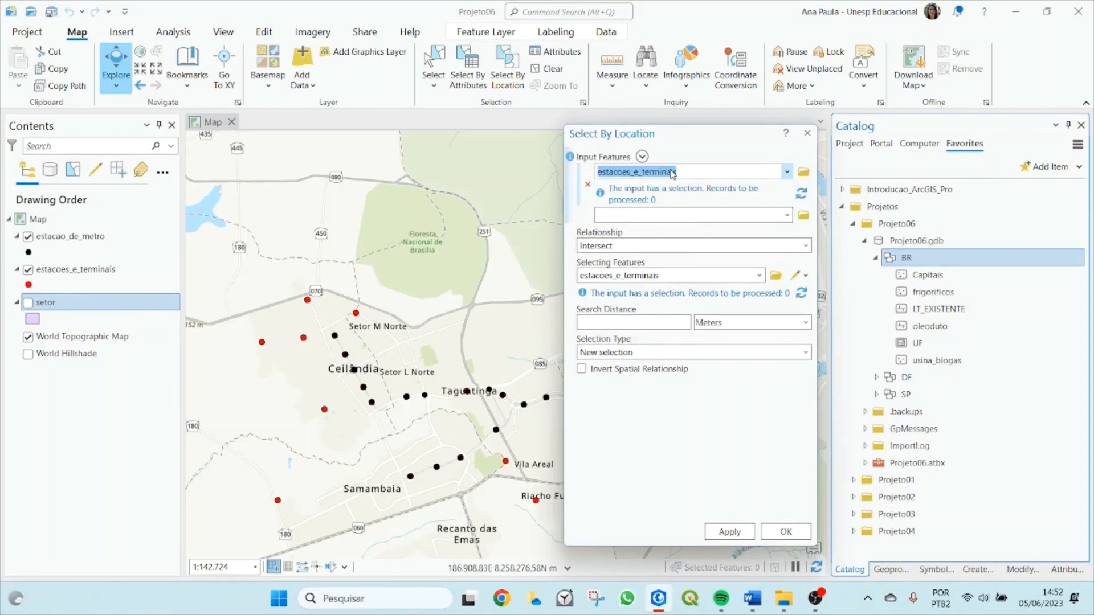
Set the query's relationship to Within a distance and its selecting features to estacao_de_metro.
click(747, 245)
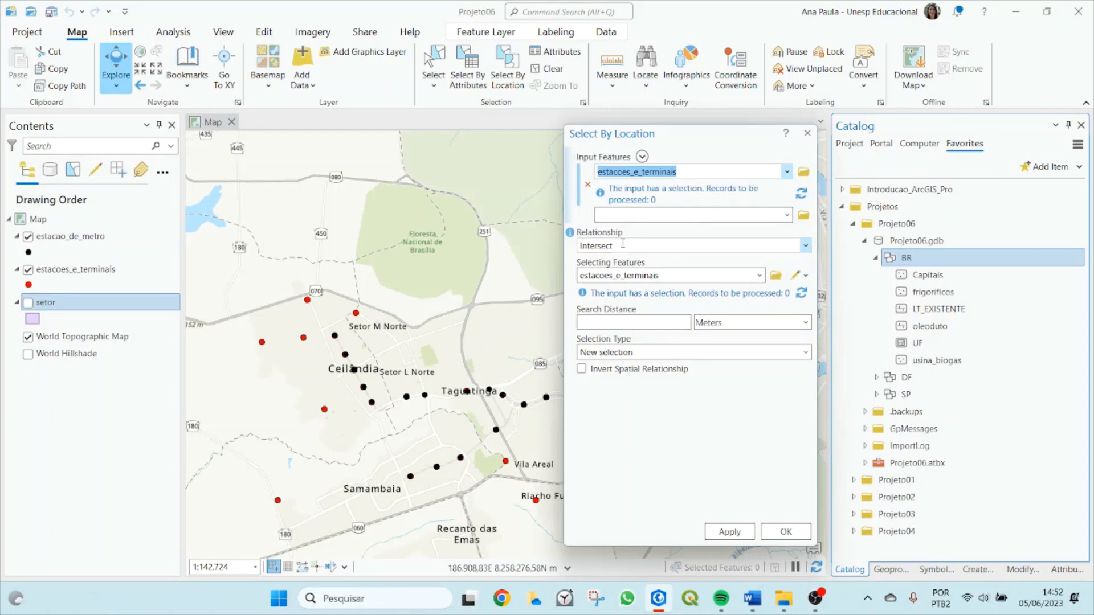
click(805, 249)
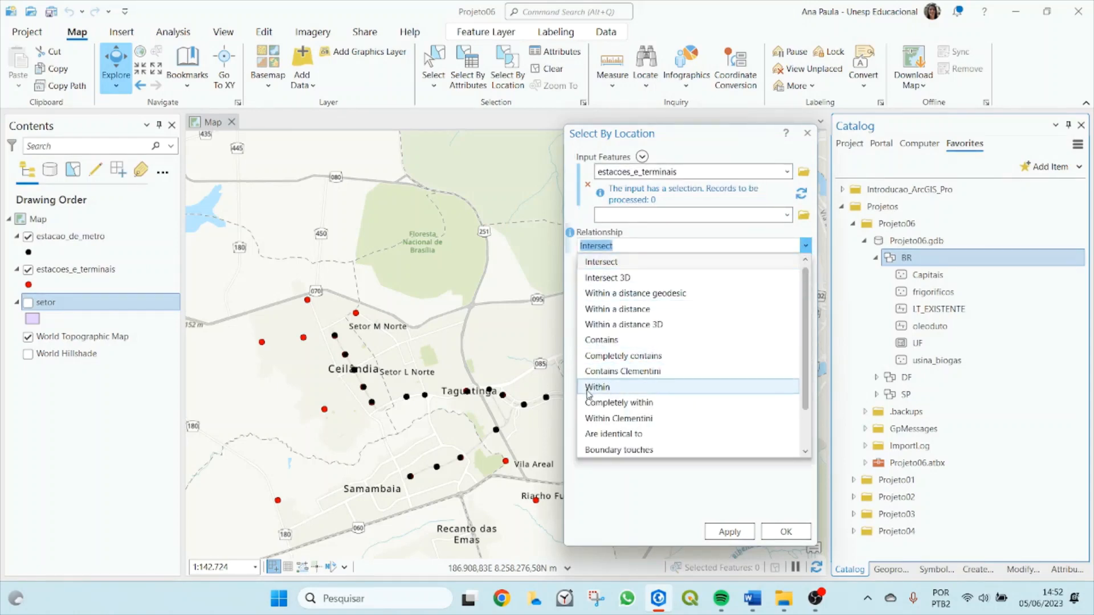
click(598, 314)
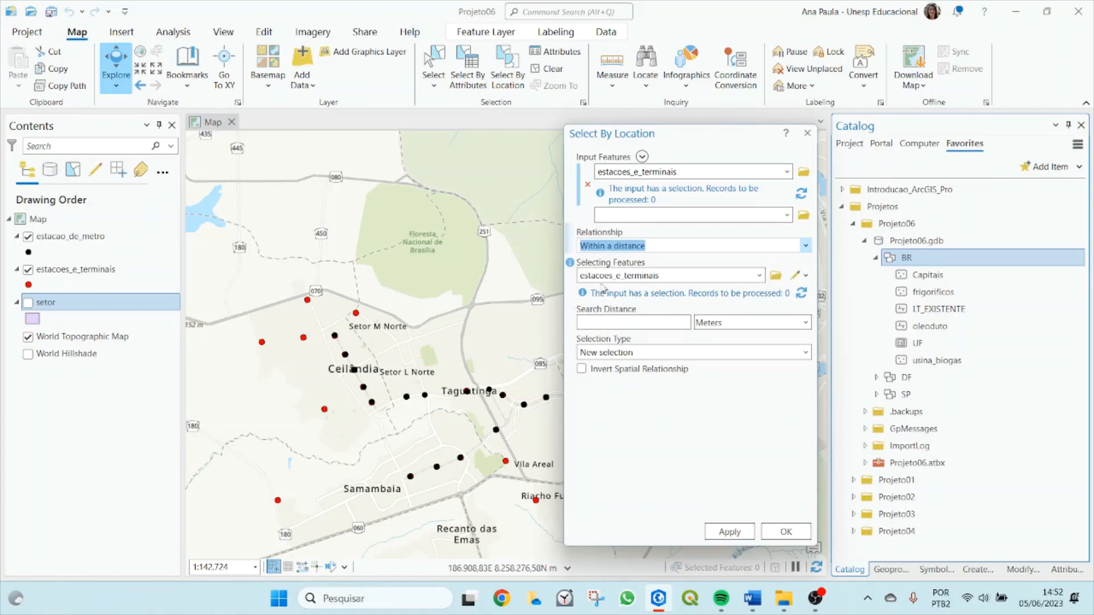
click(759, 276)
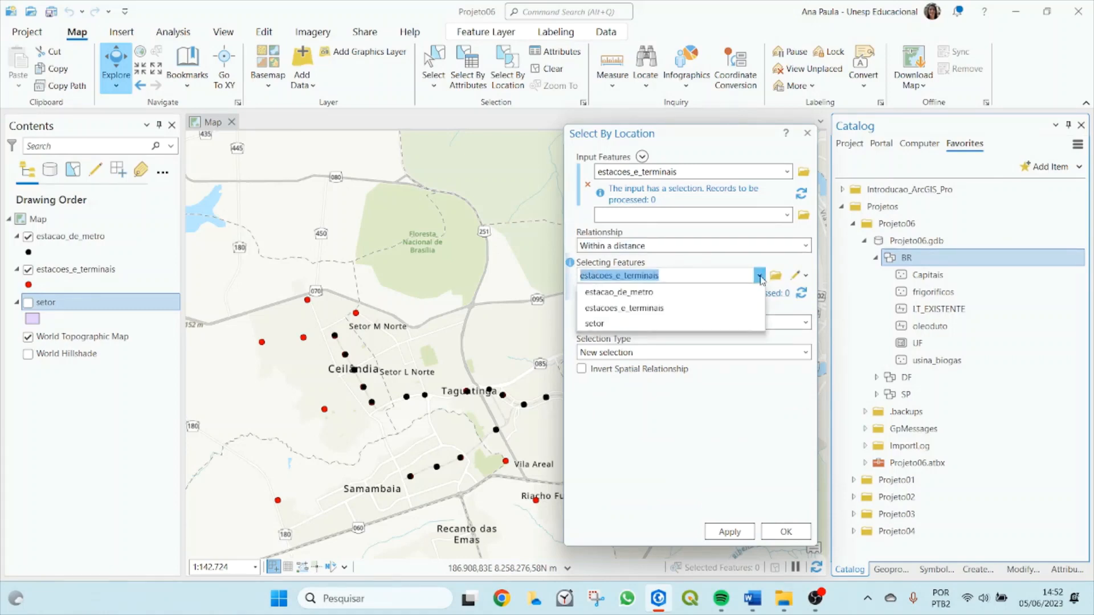
click(621, 293)
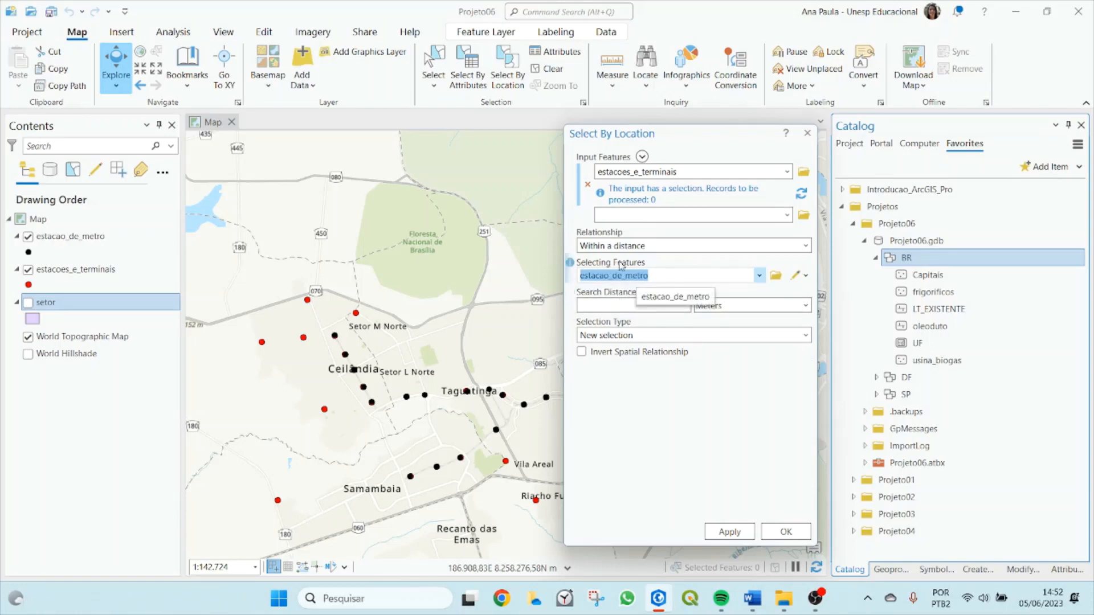
Set the search distance to 100 meters and apply the query as a new selection.
click(665, 304)
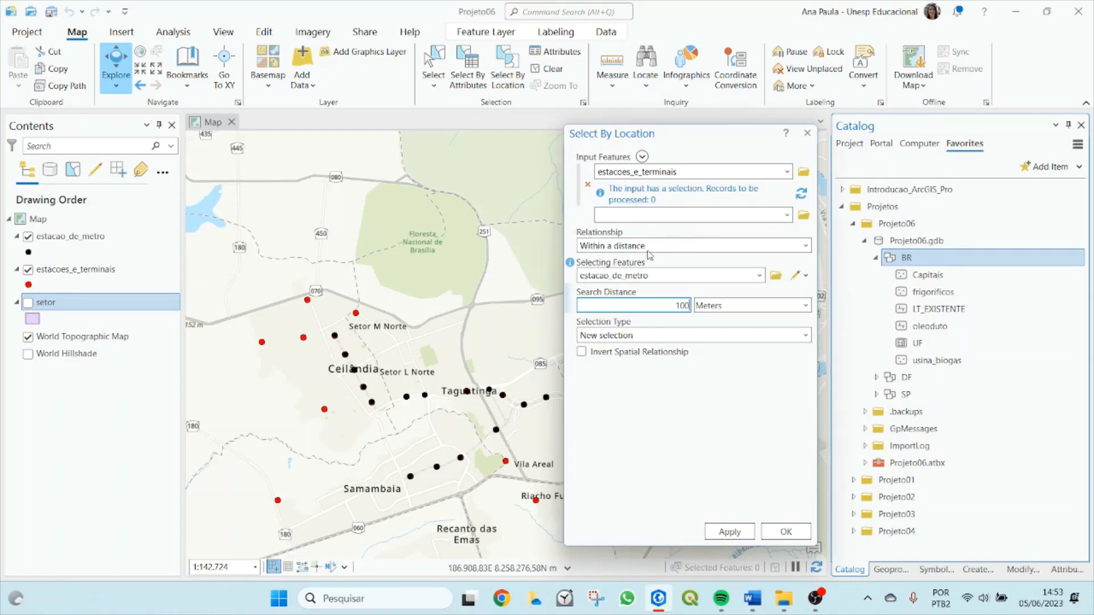
double_click(684, 306)
click(677, 416)
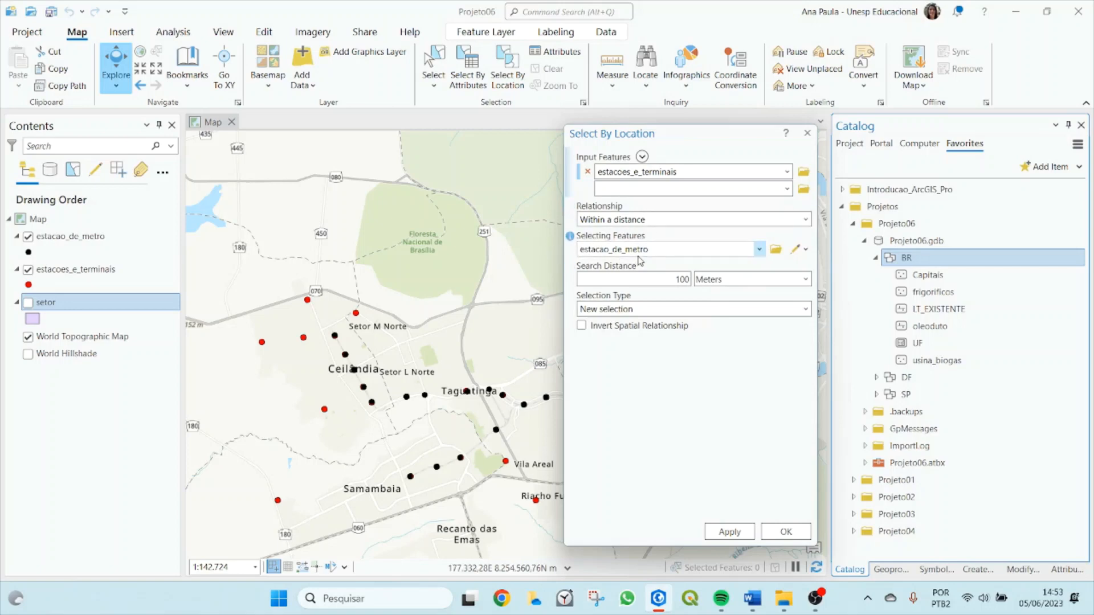
click(603, 279)
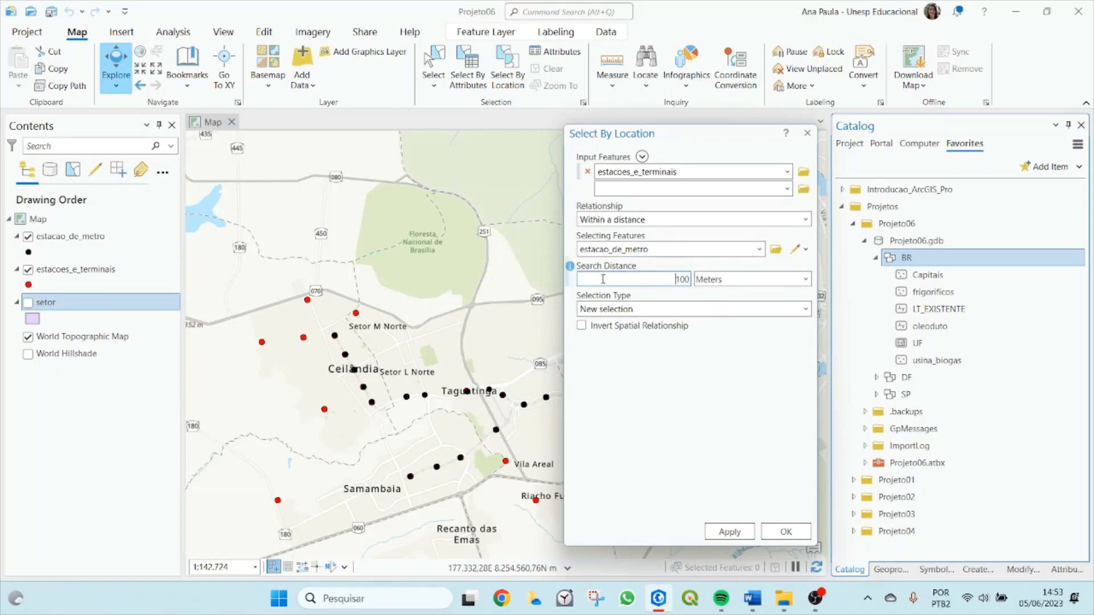
double_click(671, 280)
click(725, 384)
click(730, 531)
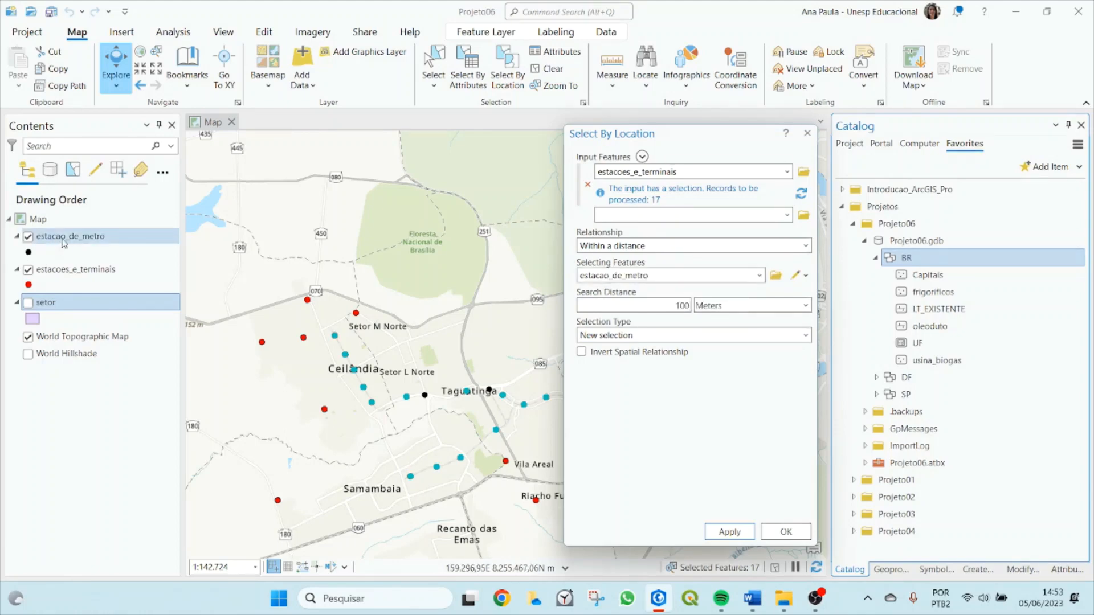
Open the attribute table of the estacoes_e_terminais layer.
right_click(64, 269)
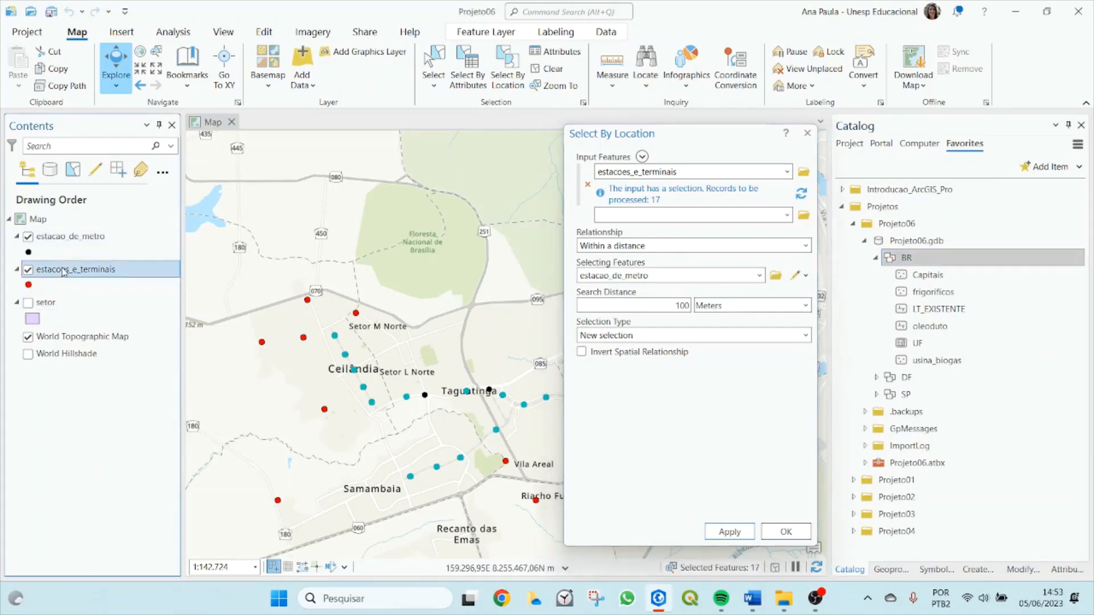
click(91, 167)
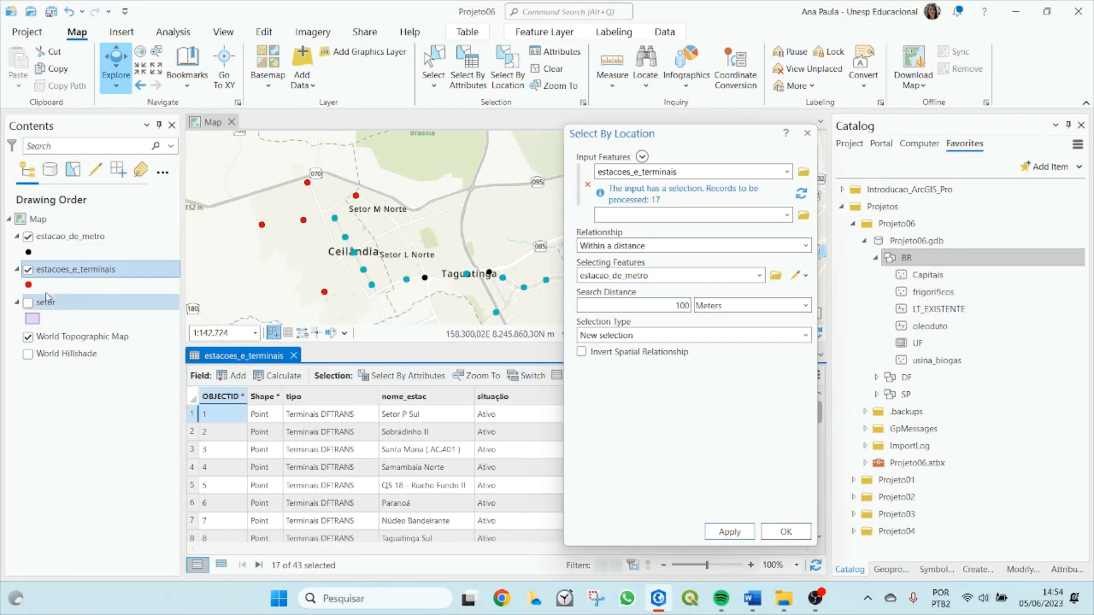
Toggle the estacao_de_metro and estacoes_e_terminais layers off and on, and inspect the northernmost selected station in Ceilândia up close.
click(28, 238)
click(28, 270)
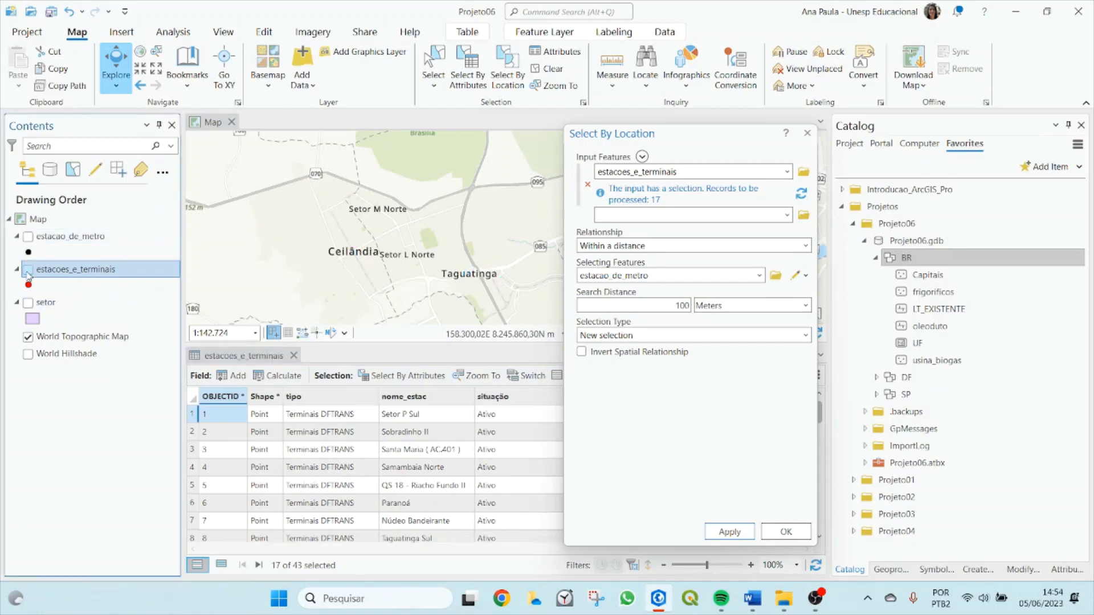
click(28, 270)
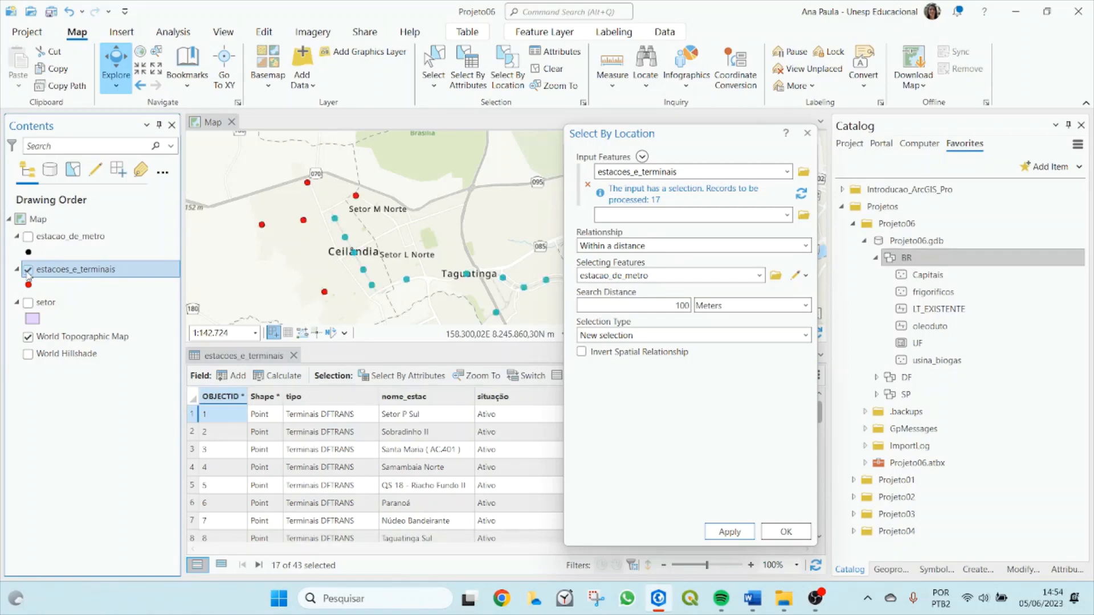
click(28, 238)
scroll(326, 217, up, 4)
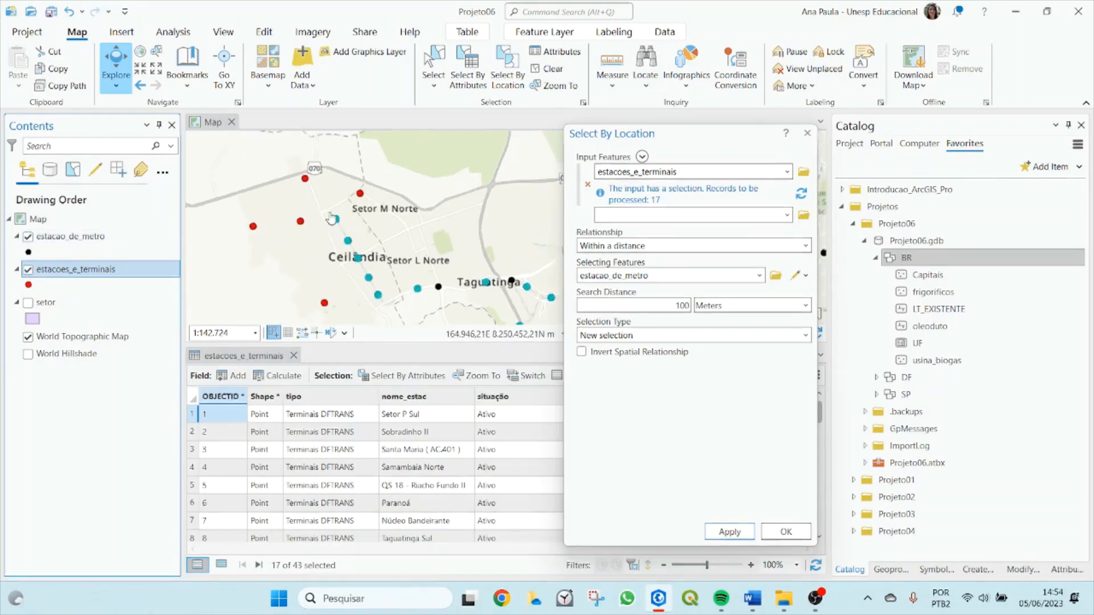
scroll(364, 237, up, 10)
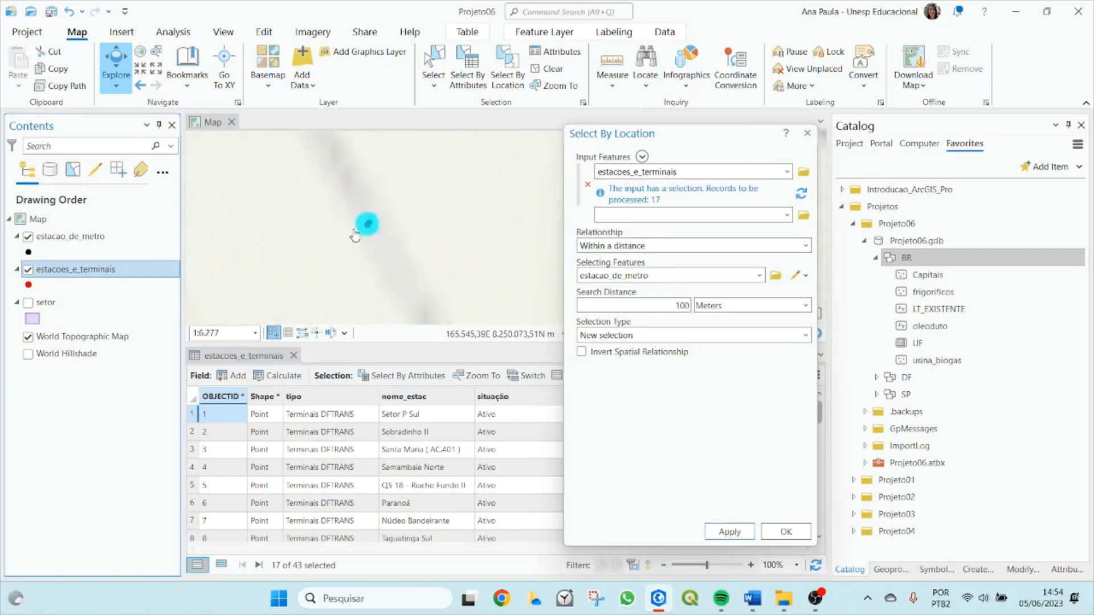
scroll(369, 228, up, 10)
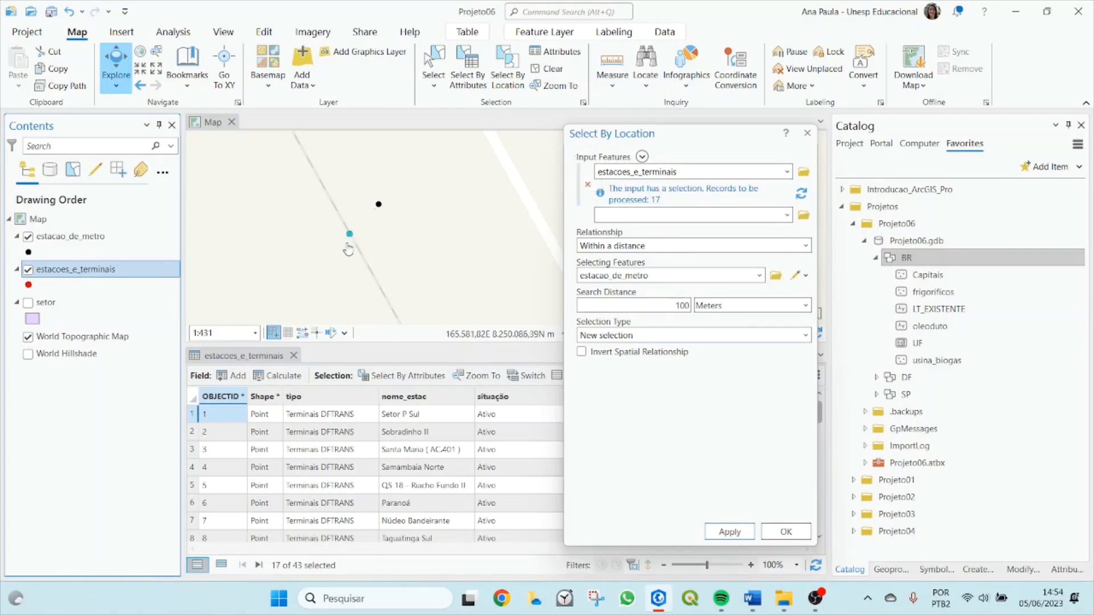
Clear the selection and reapply the same 100-meter query while viewing the close station pair.
click(549, 73)
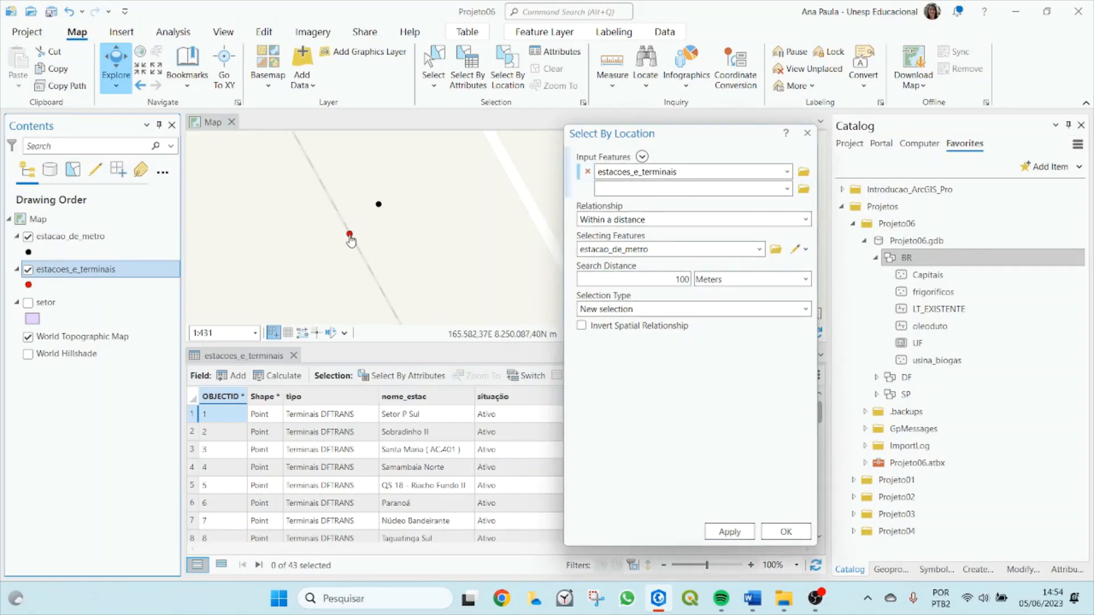
click(730, 532)
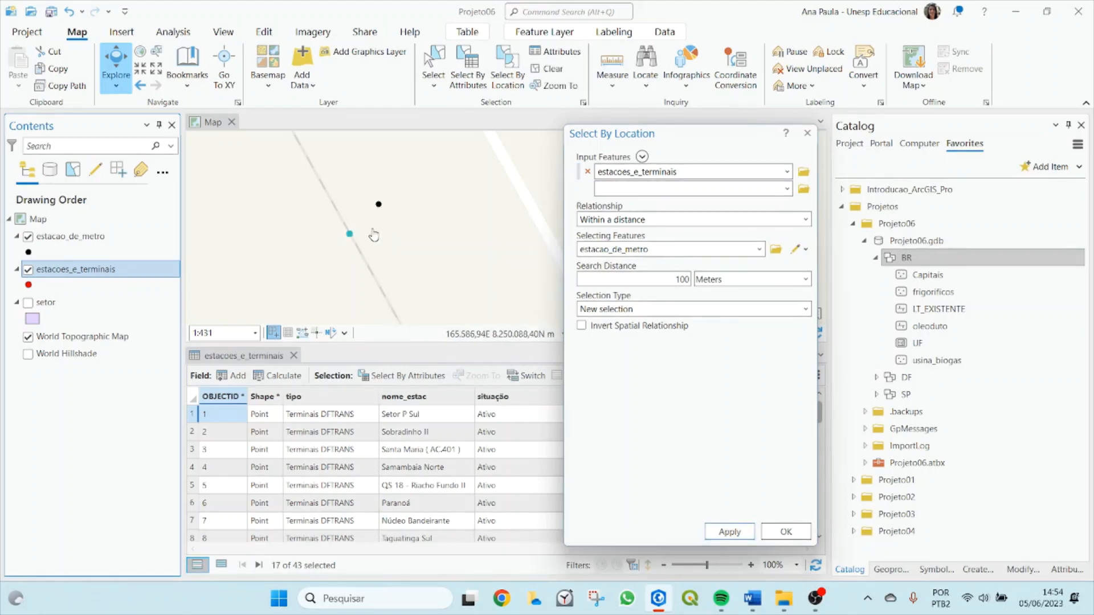
scroll(342, 187, up, 3)
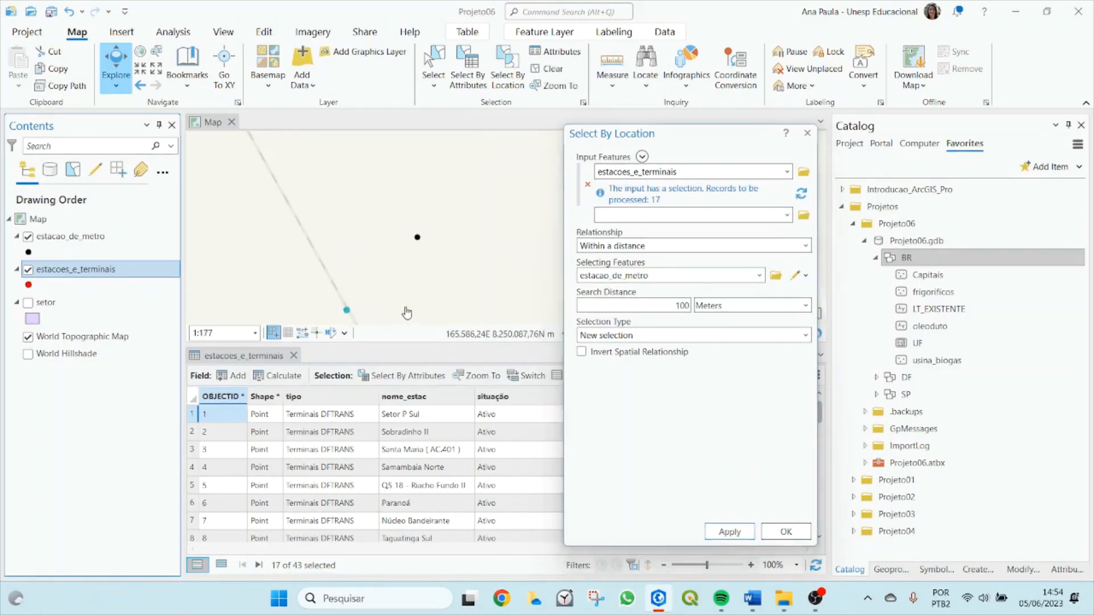
drag(344, 310, 346, 271)
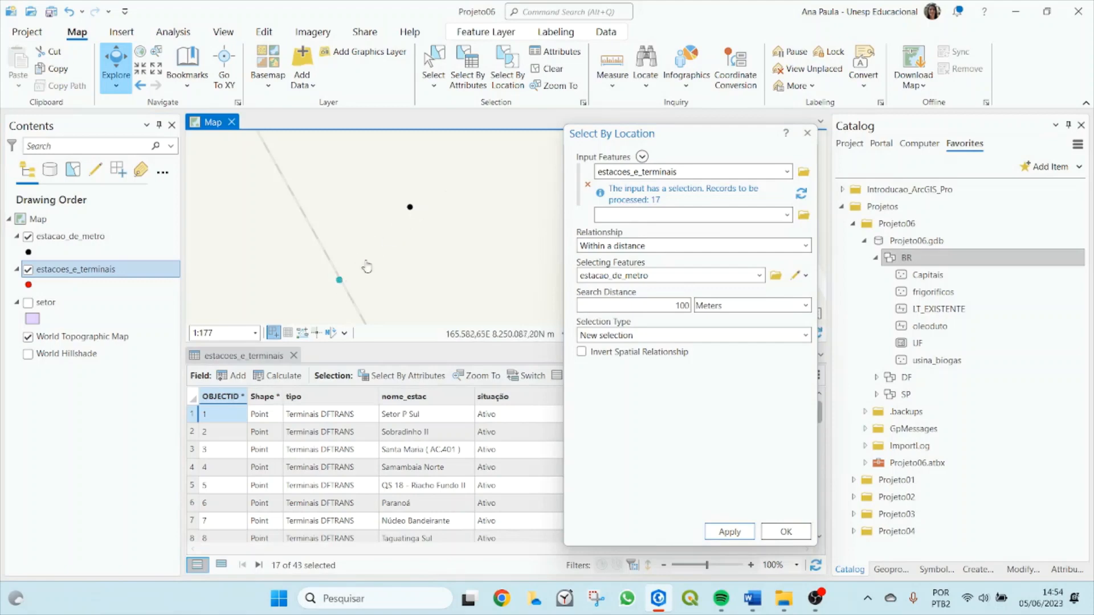
click(611, 64)
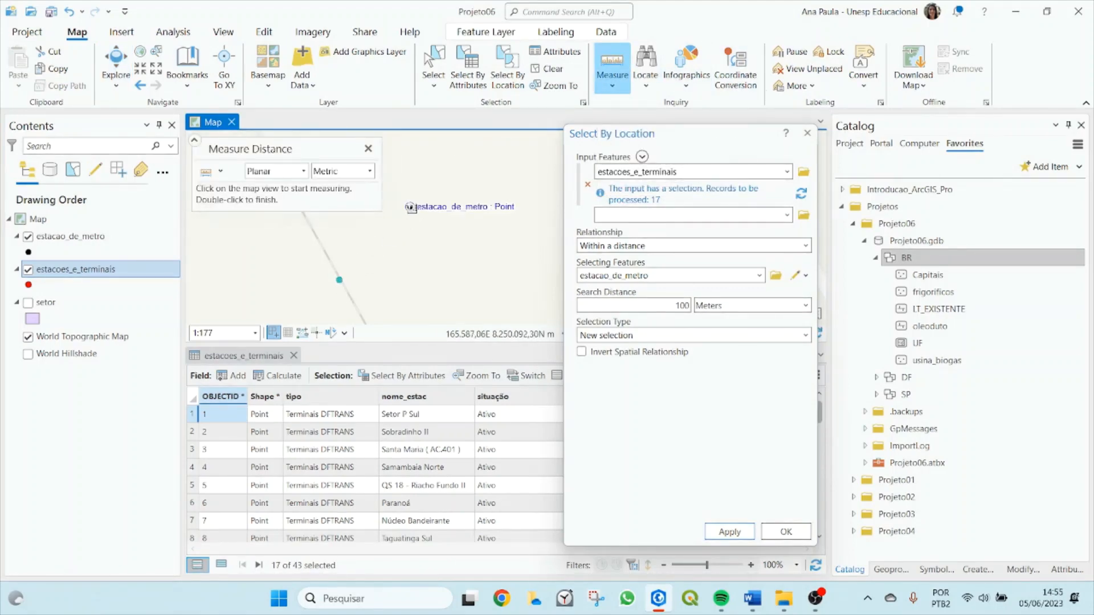
click(410, 207)
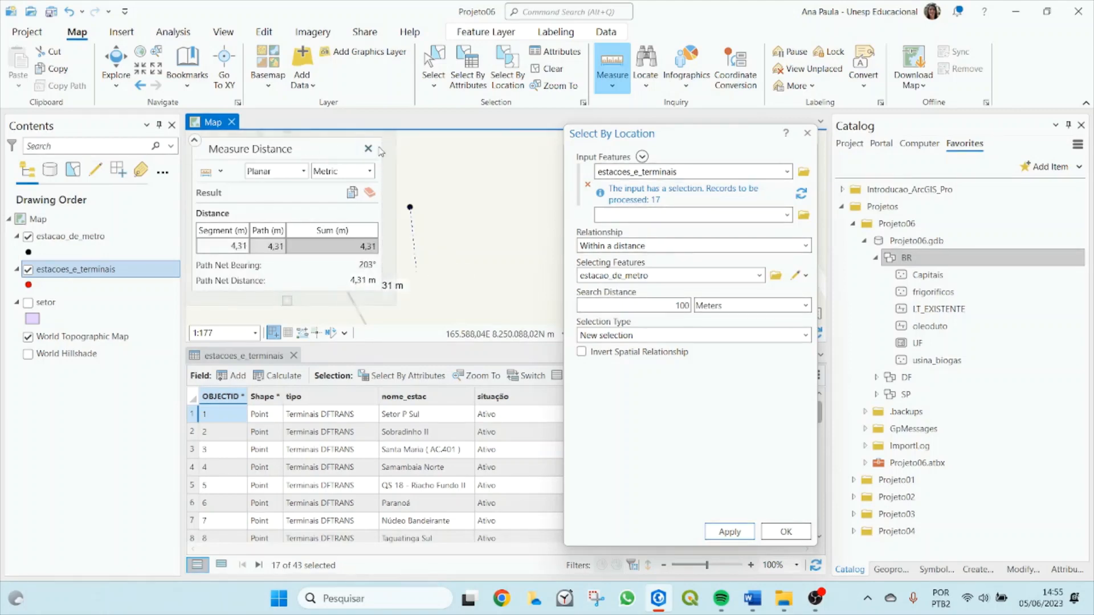
key(Escape)
Measure the planar distance from the estacao_de_metro point to the neighbouring selected estacoes_e_terminais point.
drag(264, 247, 370, 252)
click(598, 90)
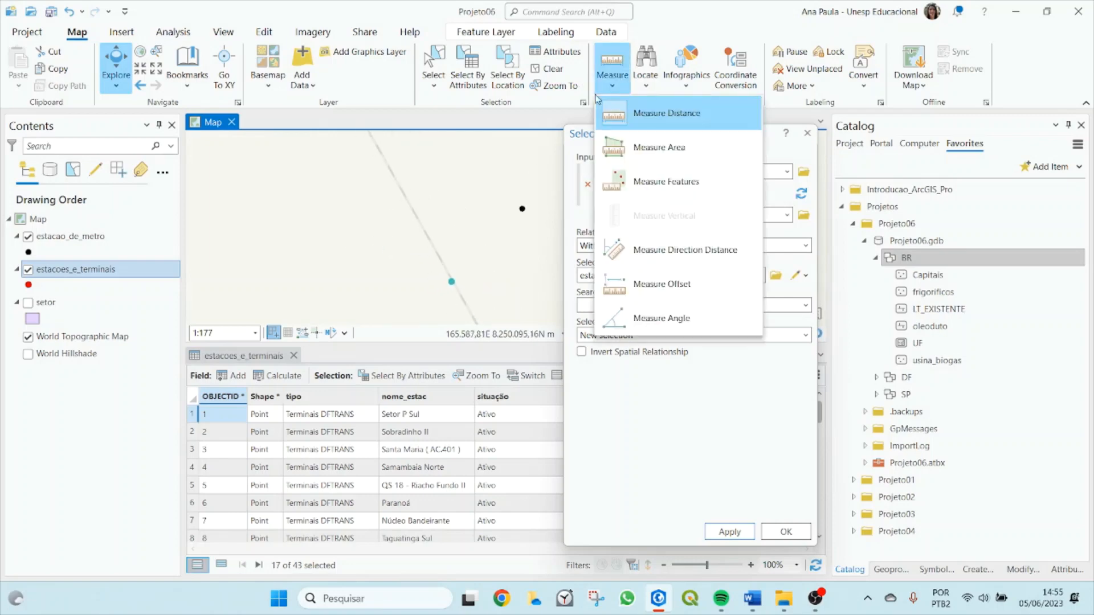
click(633, 114)
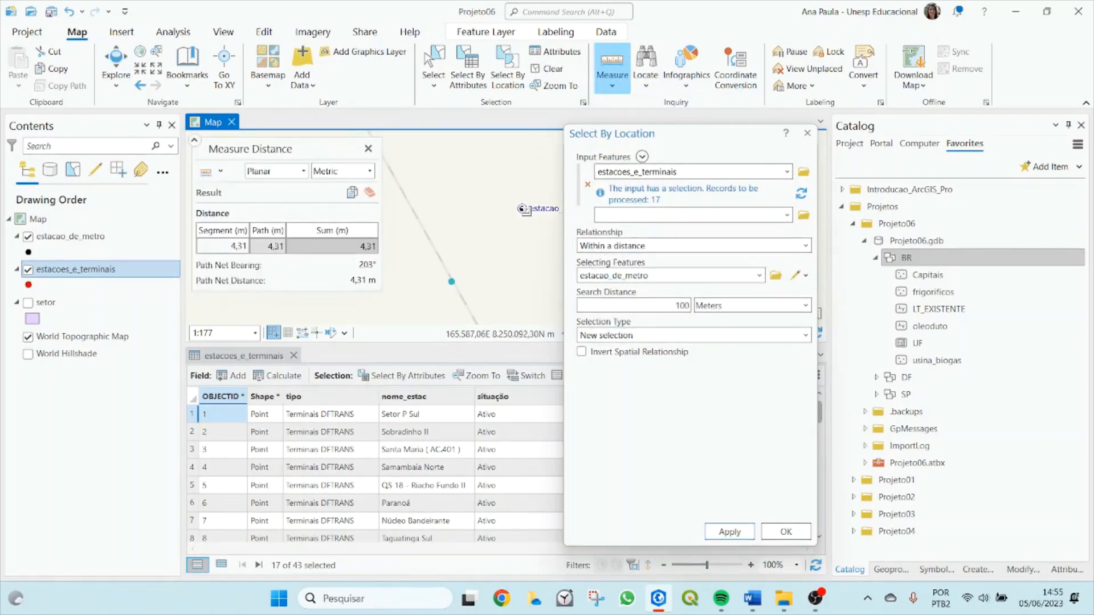
click(522, 209)
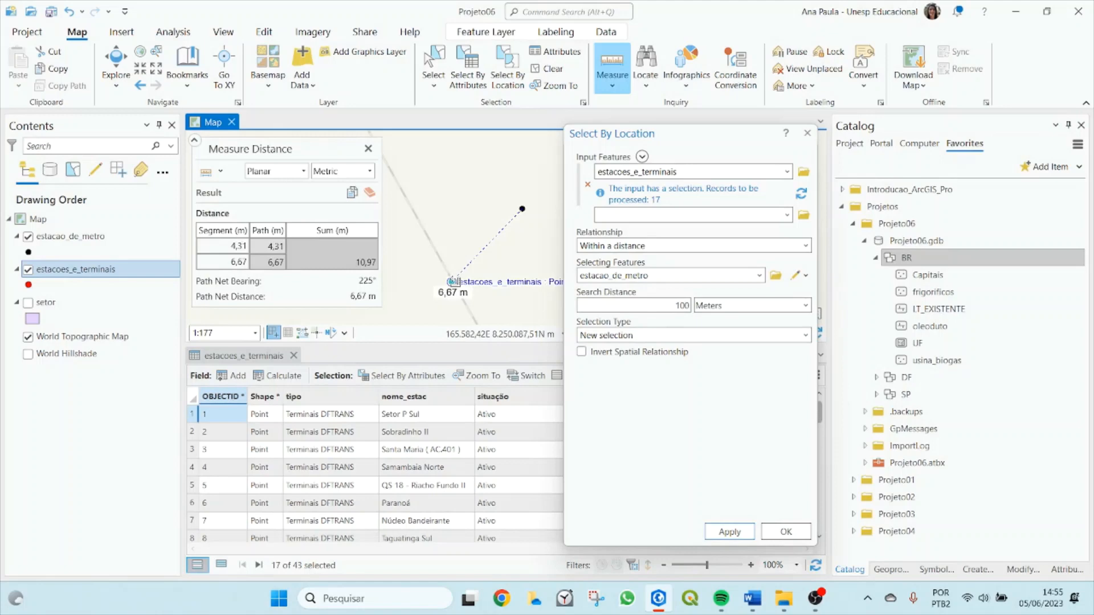
right_click(453, 282)
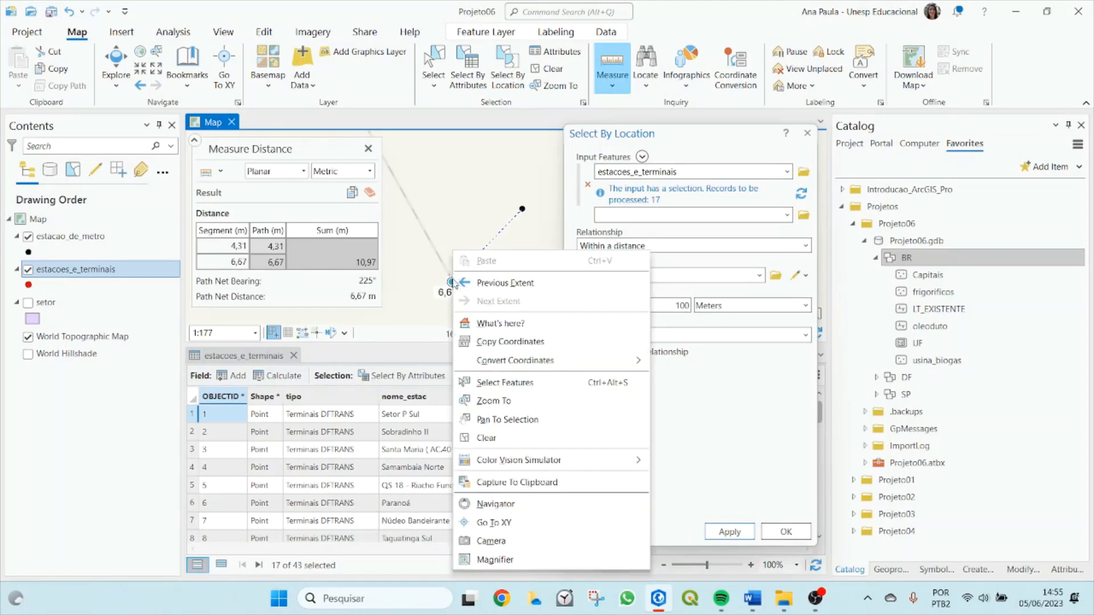
key(Escape)
key(Escape)
key(Escape)
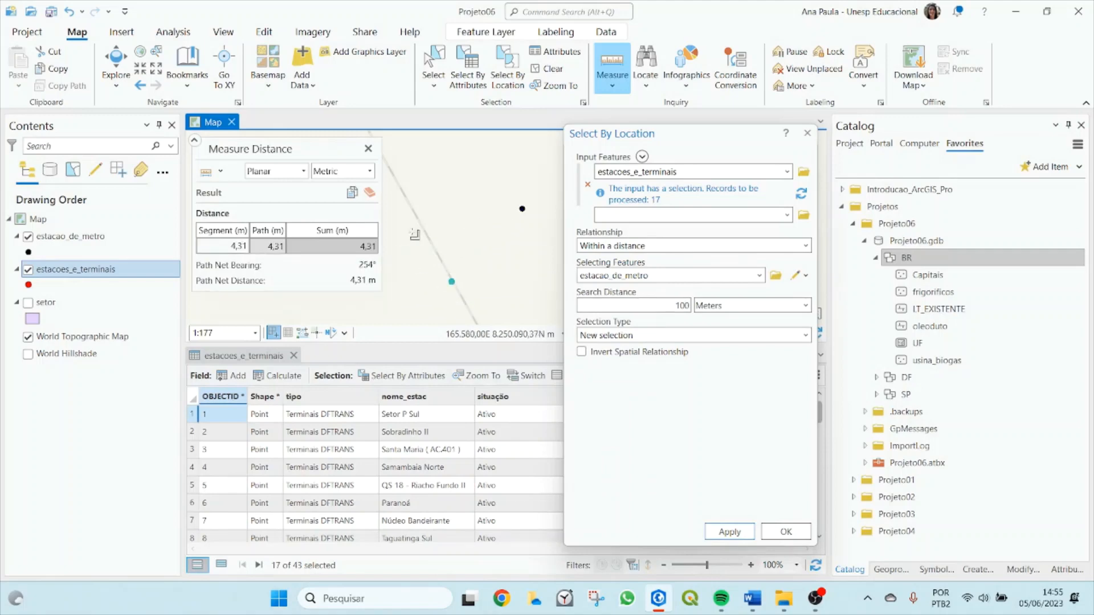
Examine the selected stations along the metro line from Ceilândia through Taguatinga to Guará.
scroll(415, 282, down, 6)
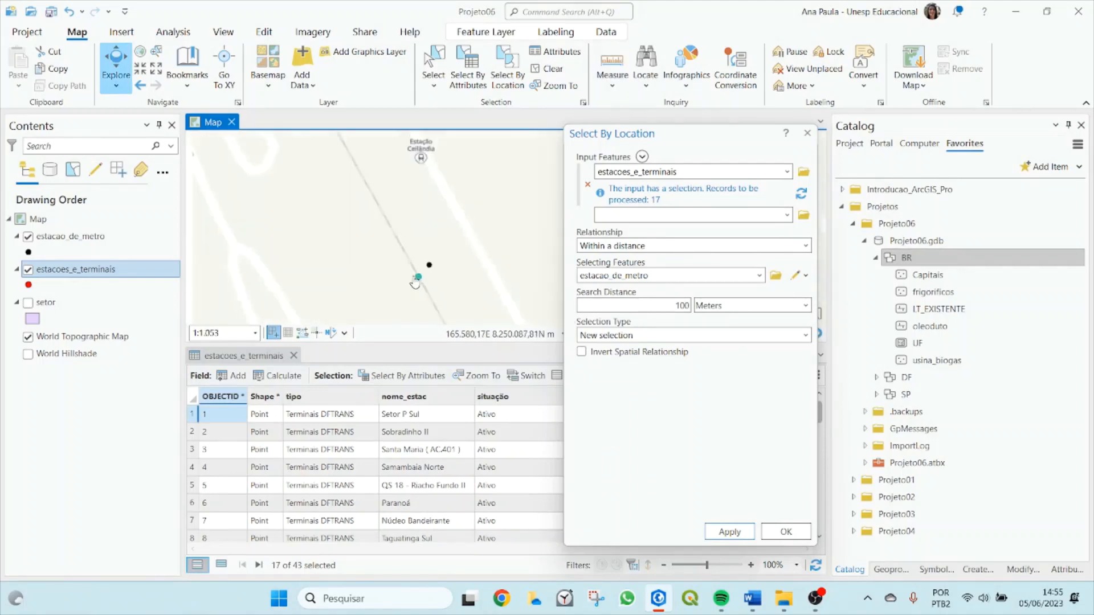
scroll(416, 282, down, 4)
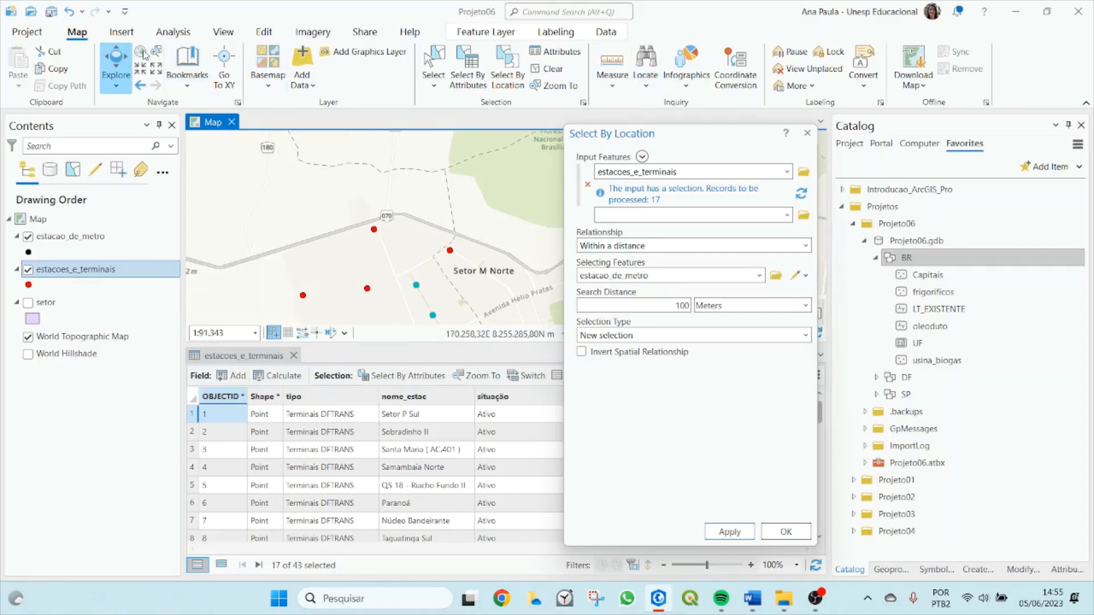
drag(391, 255, 347, 158)
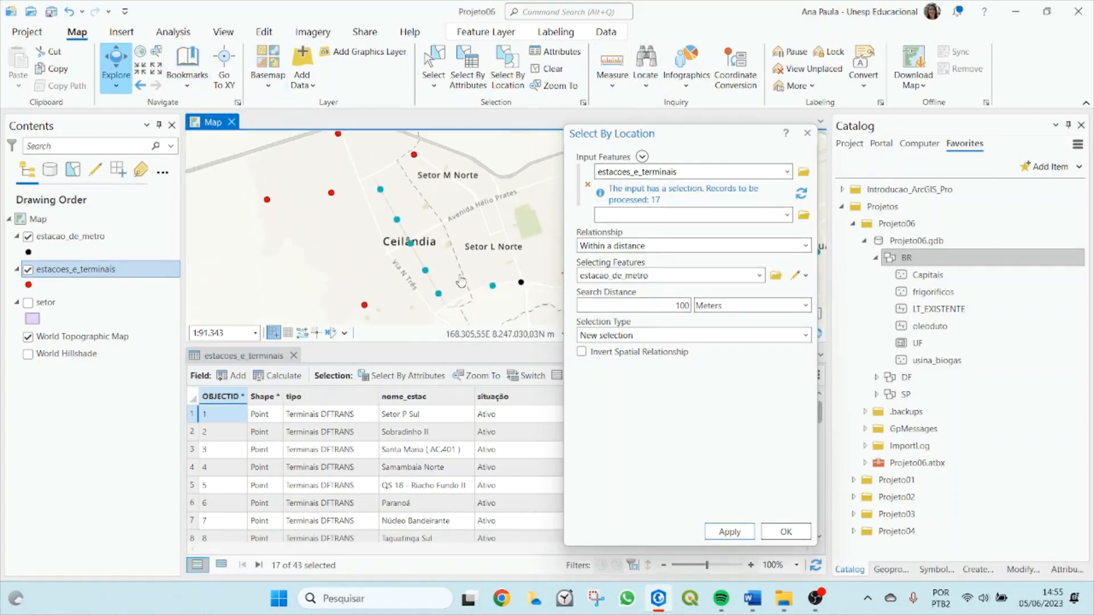
drag(513, 273, 335, 201)
drag(402, 253, 337, 254)
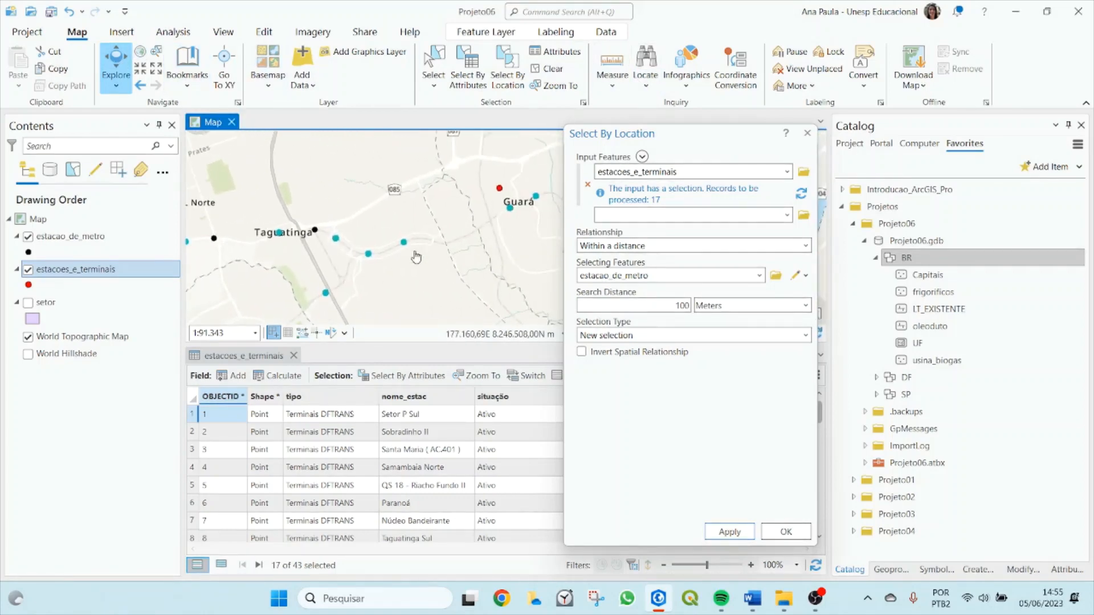
scroll(329, 262, down, 1)
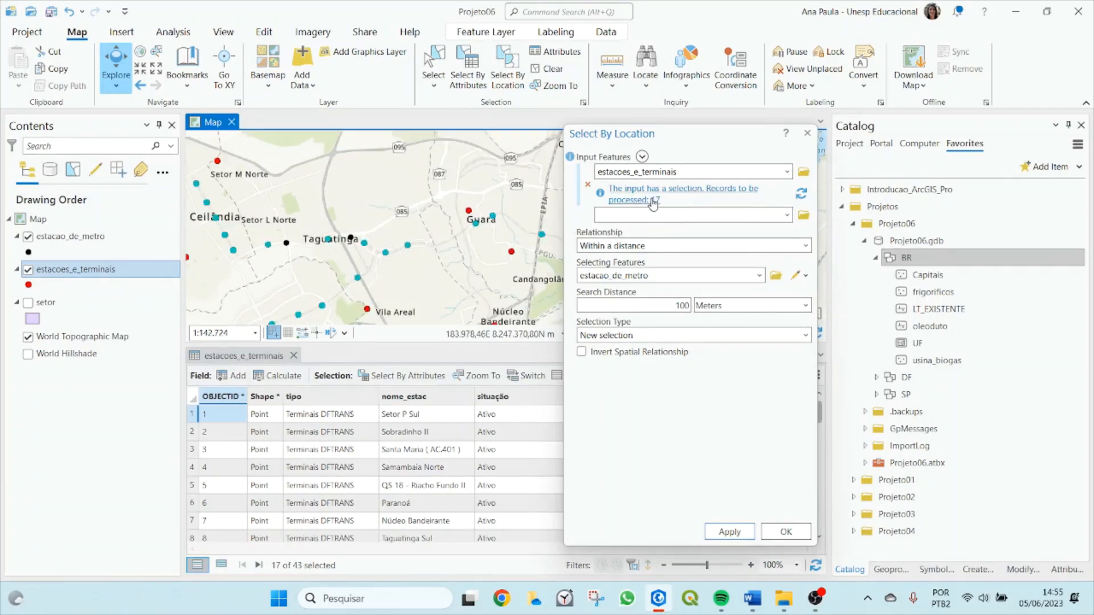
Inspect the selected estacoes_e_terminais point and its neighbouring estacao_de_metro point near Estação Shopping, east of Guará.
drag(550, 242, 463, 288)
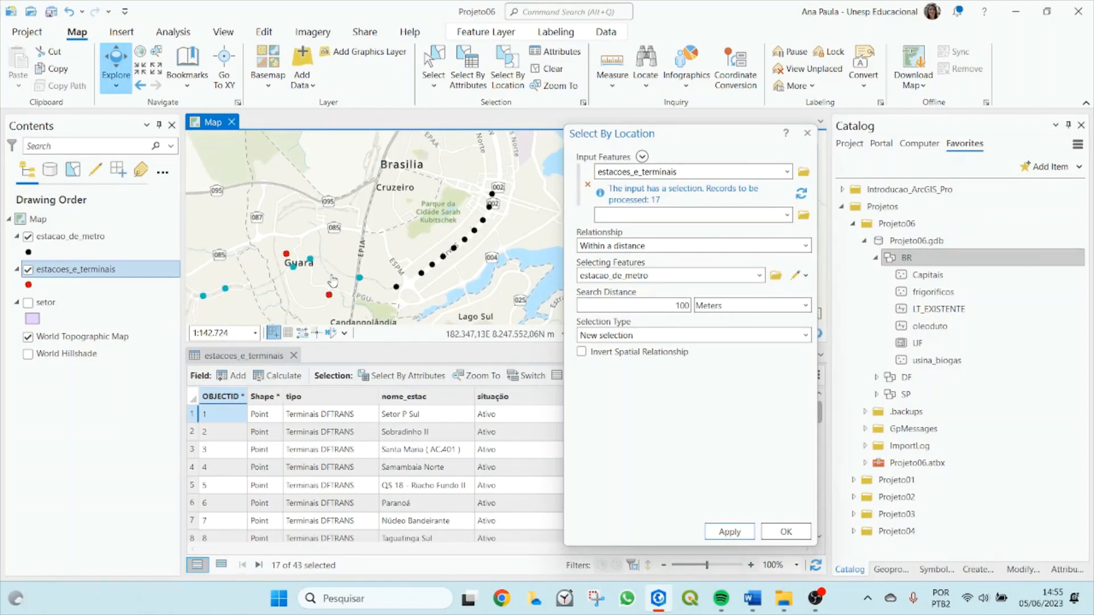
scroll(360, 285, up, 10)
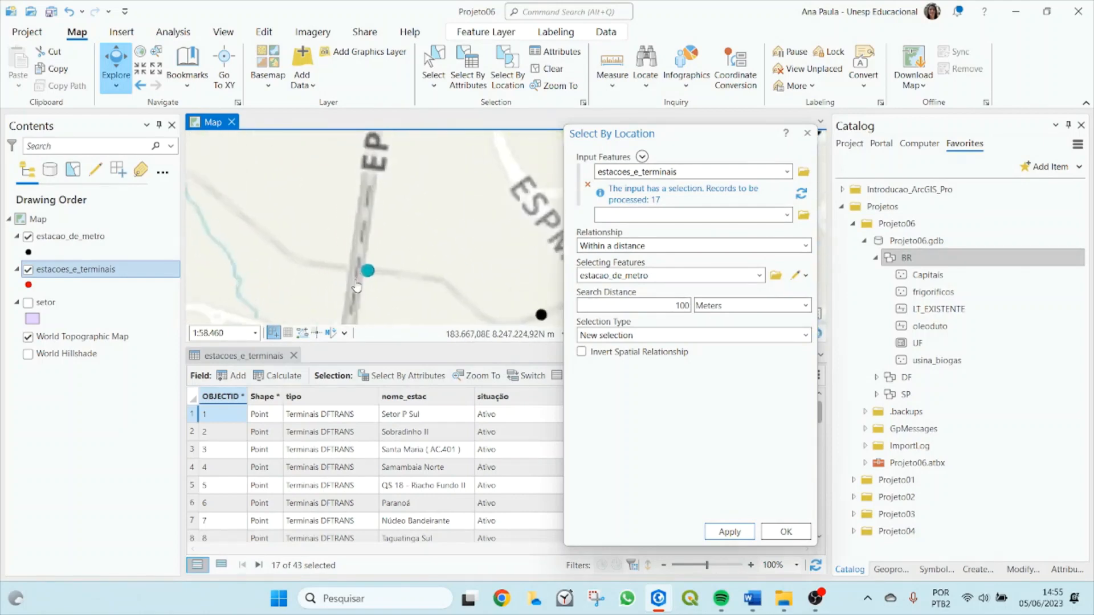
scroll(381, 263, up, 4)
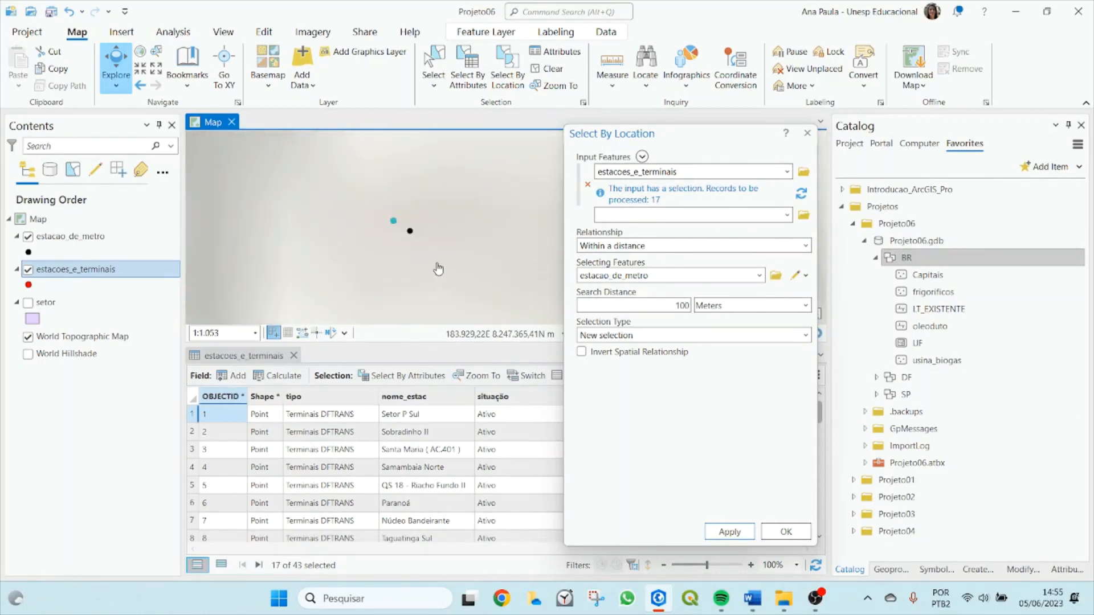
scroll(403, 257, up, 1)
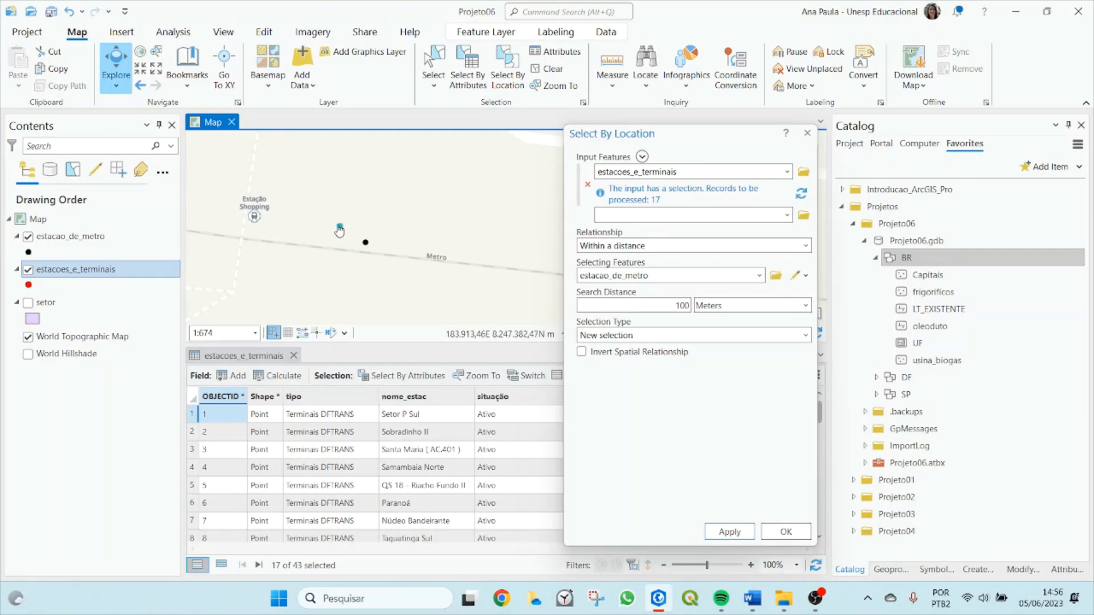
Accept and close the Select By Location query, and clear the selection of estacoes_e_terminais features.
click(794, 532)
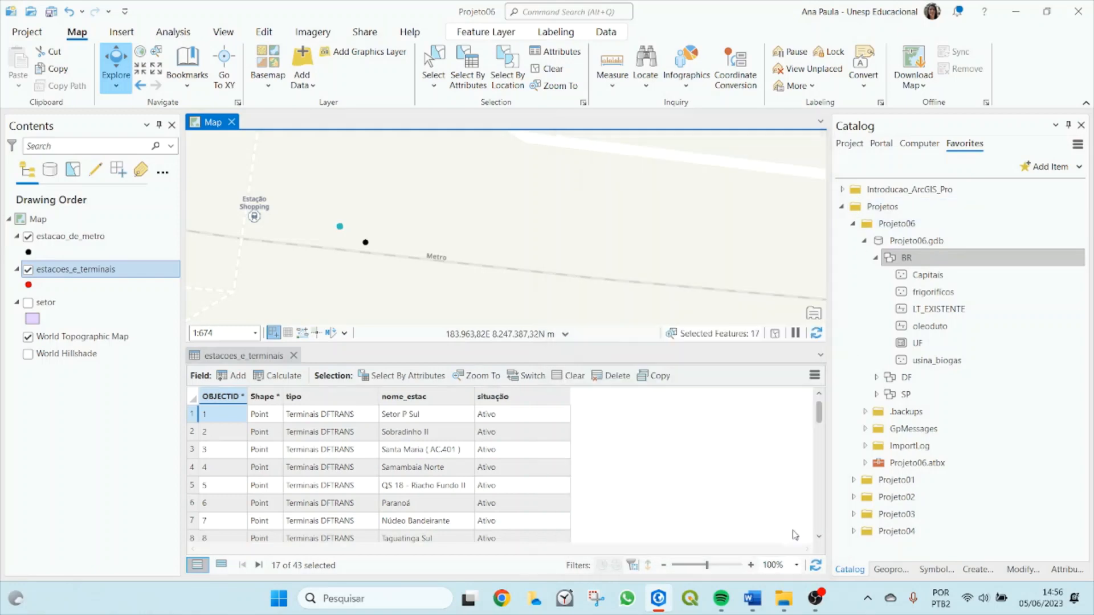
click(549, 69)
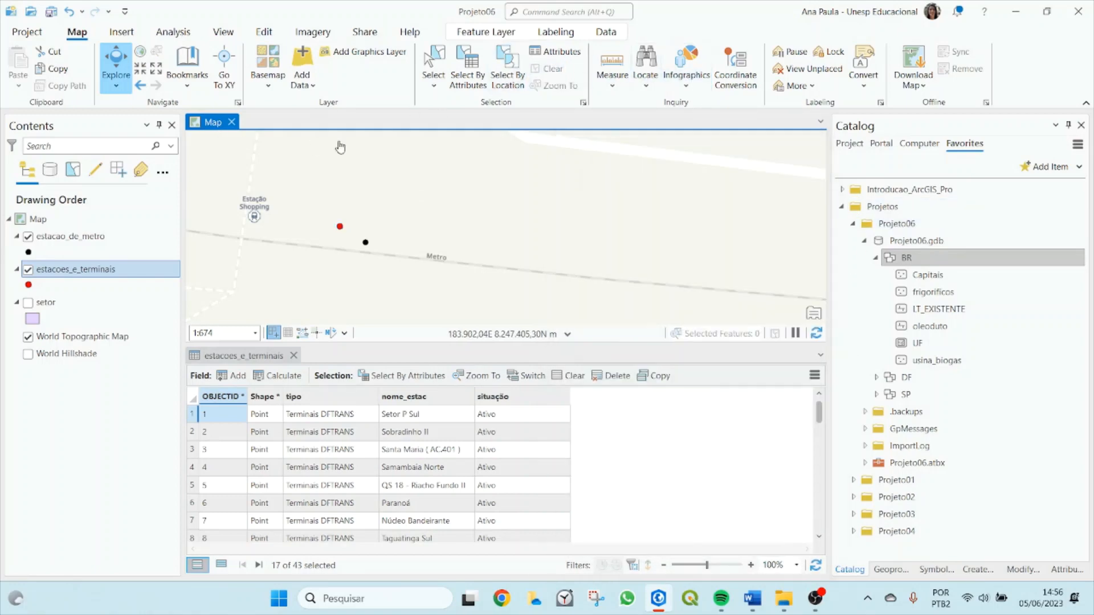
drag(452, 212, 542, 220)
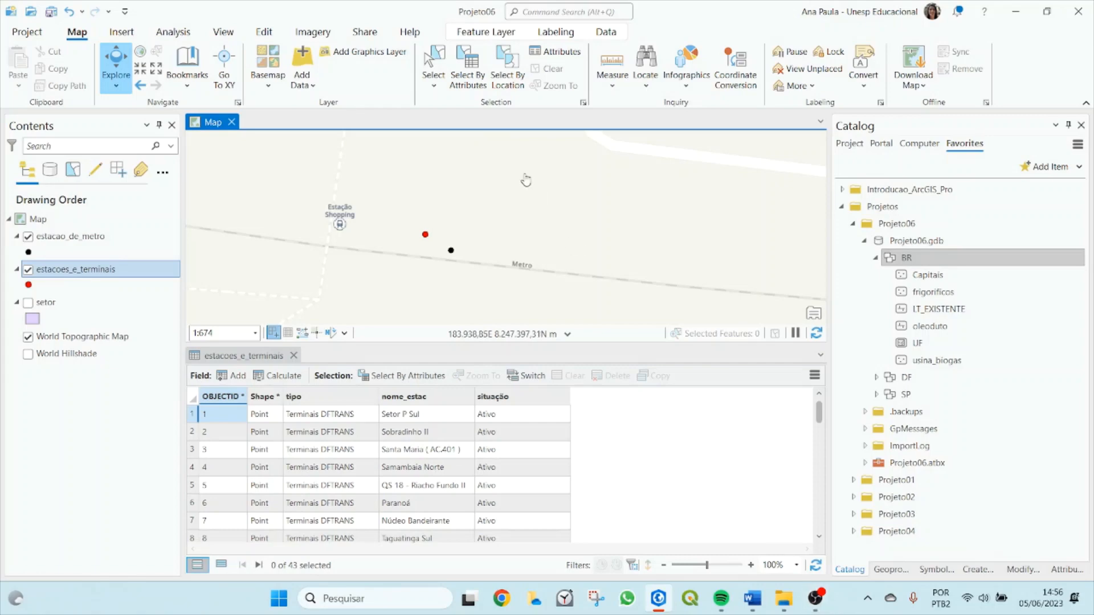
Close the estacoes_e_terminais attribute table, keeping the map on the point pair near Estação Shopping.
scroll(551, 177, down, 2)
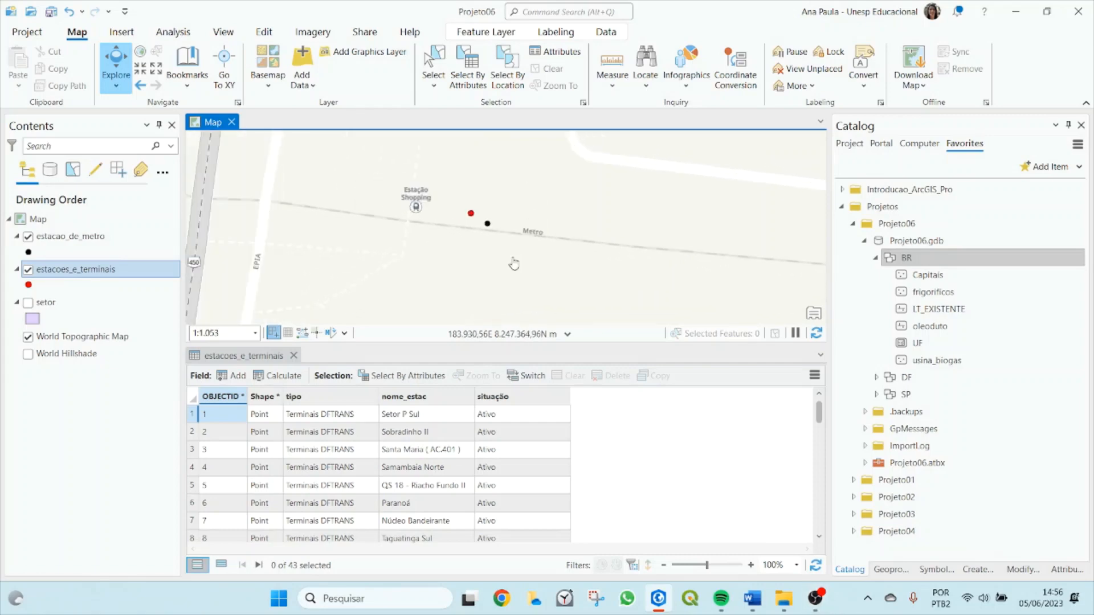
click(294, 355)
drag(488, 237, 457, 350)
drag(584, 307, 565, 336)
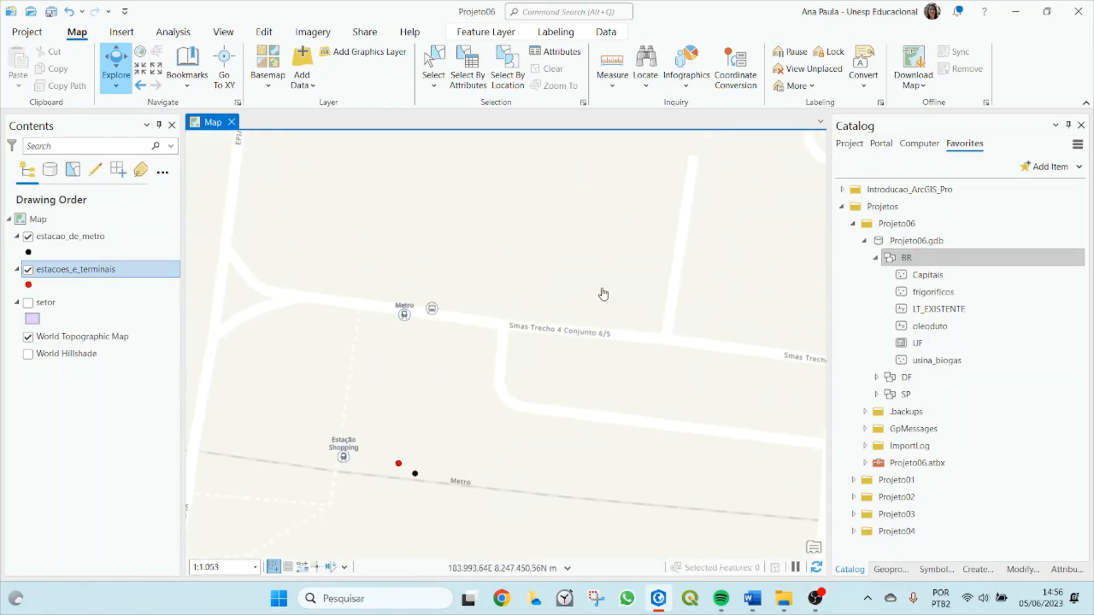